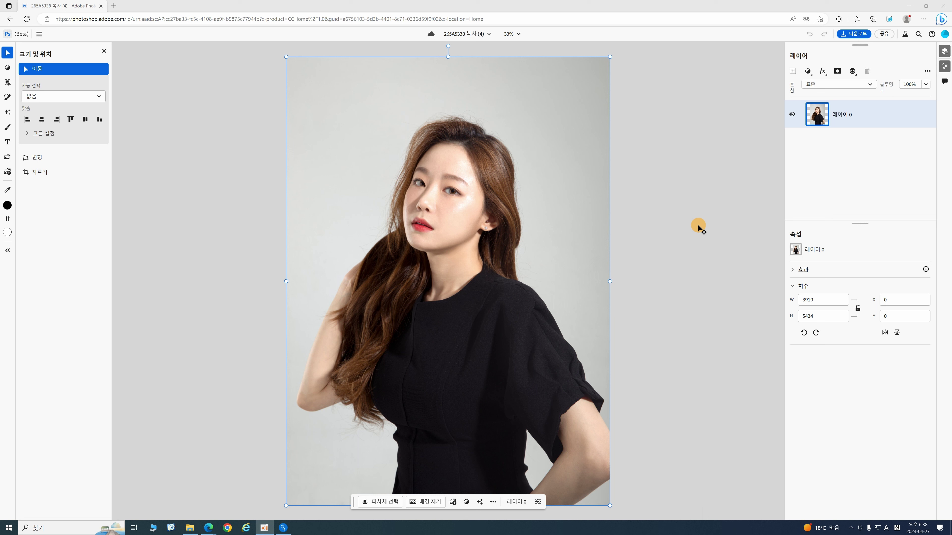
Step: Open photoshop.adobe.com in a new tab and start a new document from the portrait 265A5338 복사
{"action": "key", "text": "alt+Left"}
{"action": "left_click", "coordinate": [198, 33]}
{"action": "type", "text": "p"}
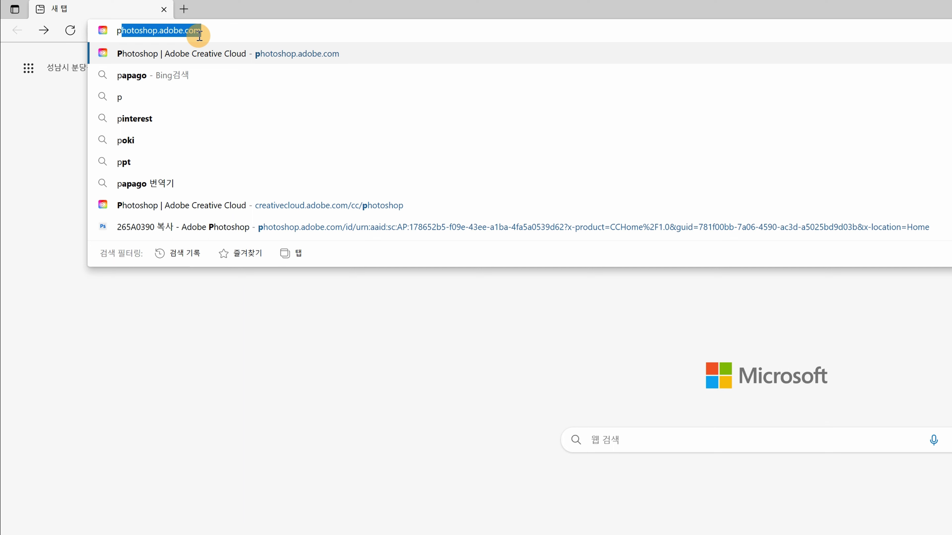
{"action": "key", "text": "Return"}
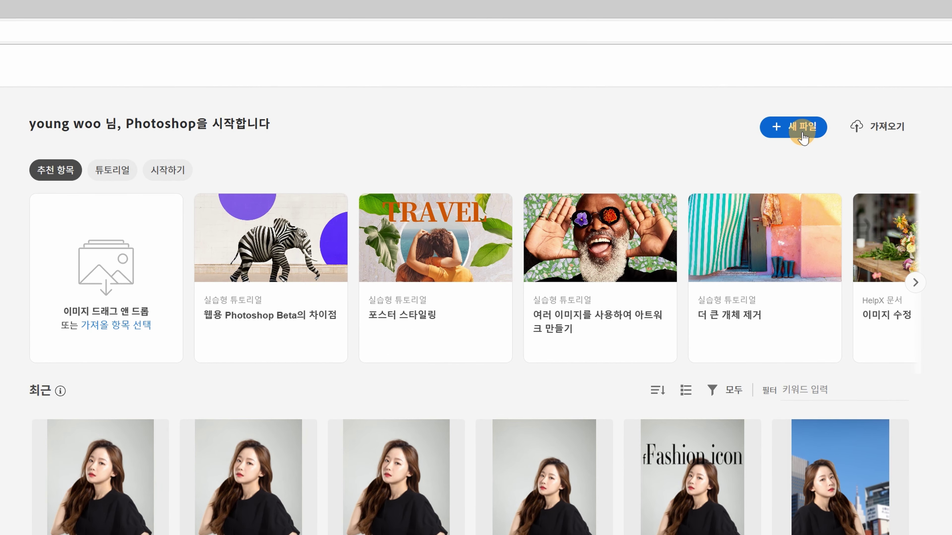
{"action": "left_click", "coordinate": [803, 137]}
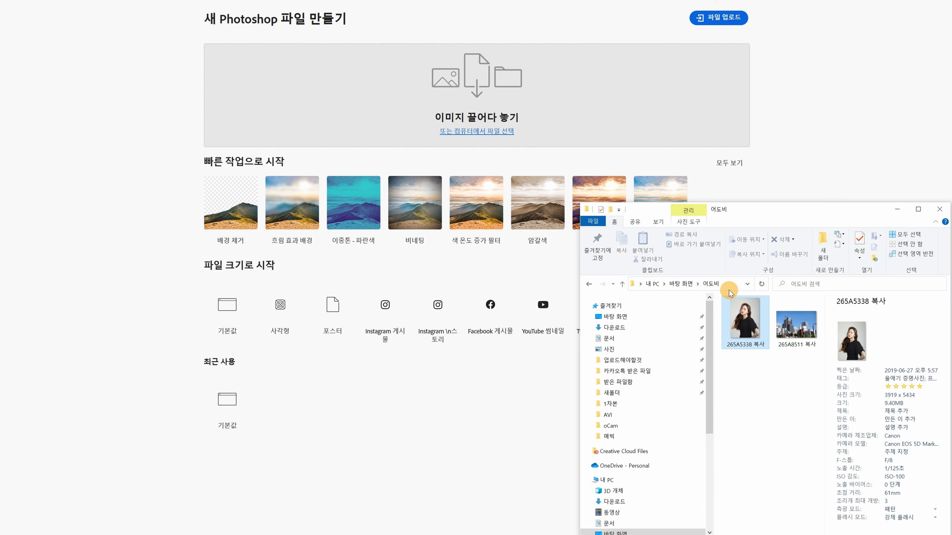
{"action": "left_click_drag", "start_coordinate": [745, 319], "coordinate": [512, 101]}
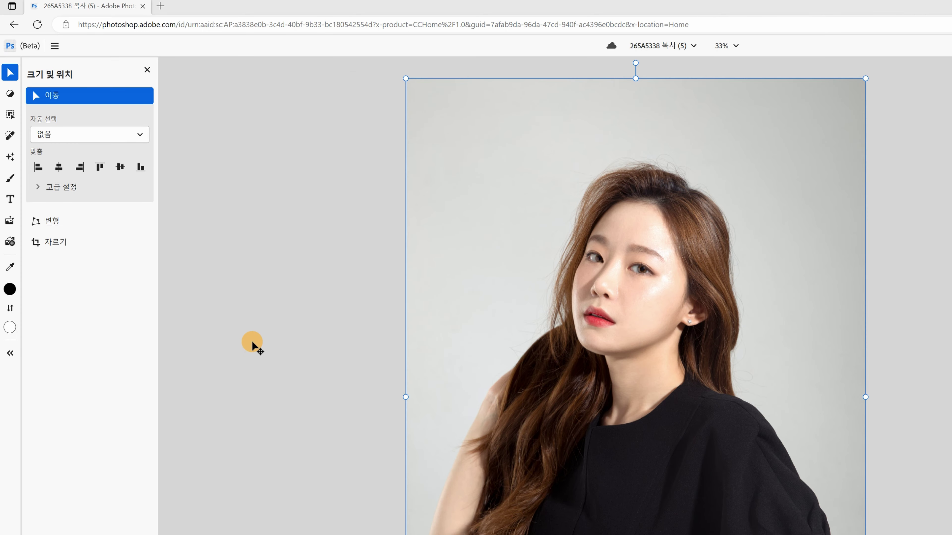
Step: Pick the spot healing retouch brush and collapse its side options panel into a compact bar
{"action": "left_click", "coordinate": [9, 95]}
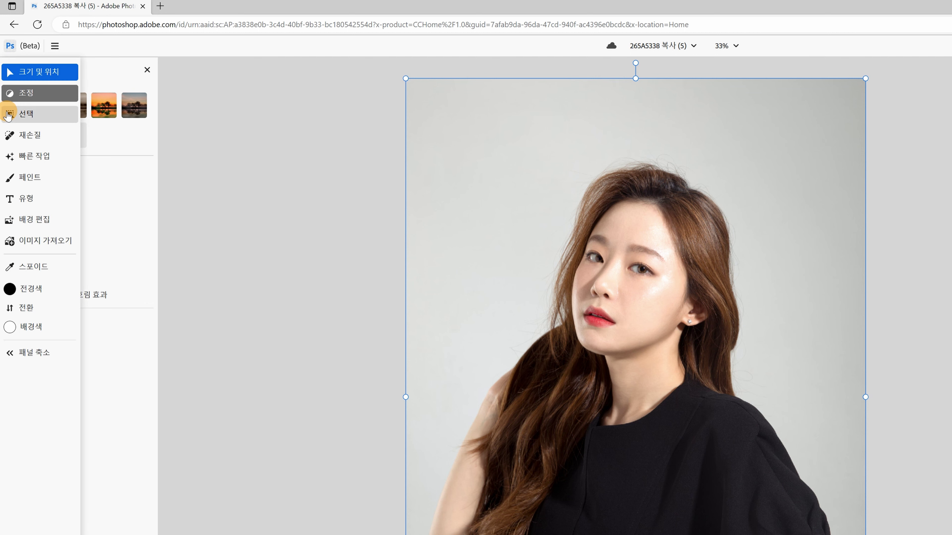
{"action": "left_click", "coordinate": [9, 114]}
{"action": "left_click", "coordinate": [9, 134]}
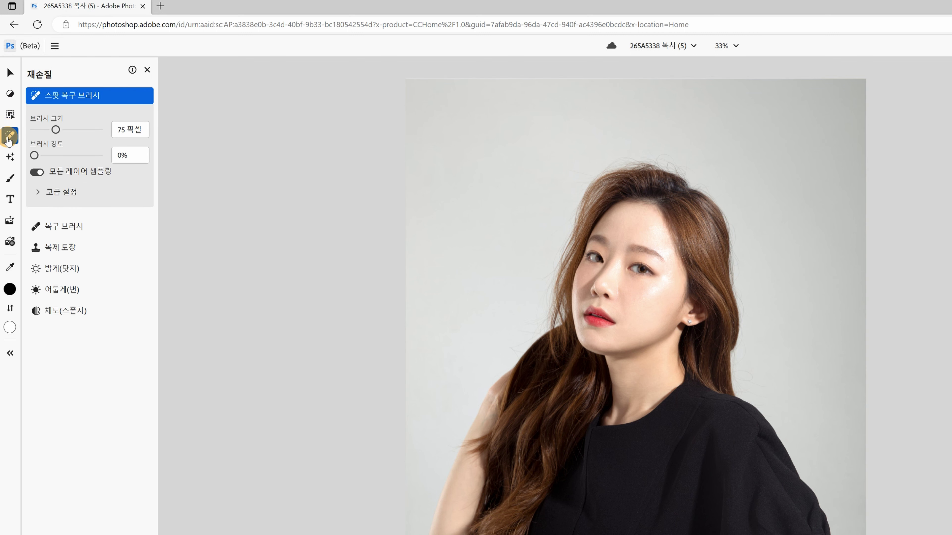
{"action": "left_click", "coordinate": [10, 354]}
{"action": "left_click", "coordinate": [10, 353]}
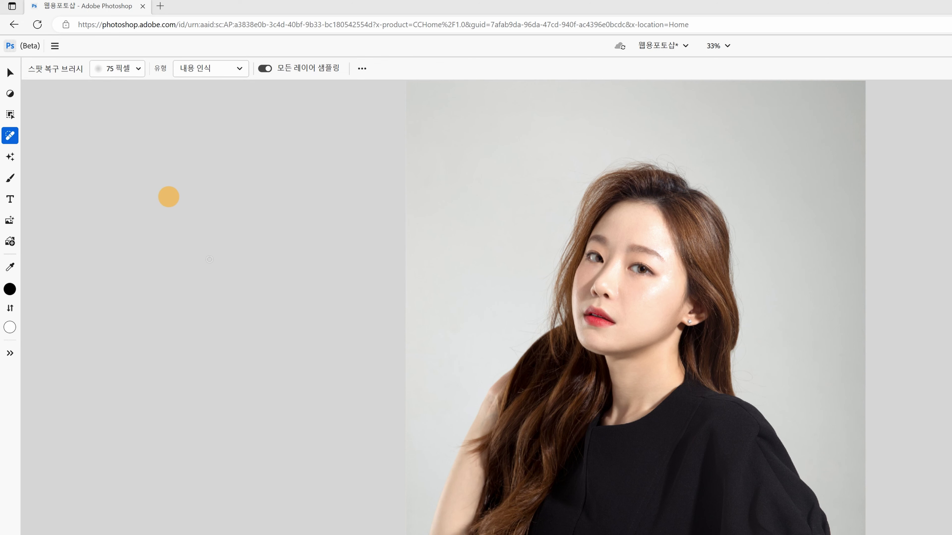
{"action": "left_click", "coordinate": [9, 73]}
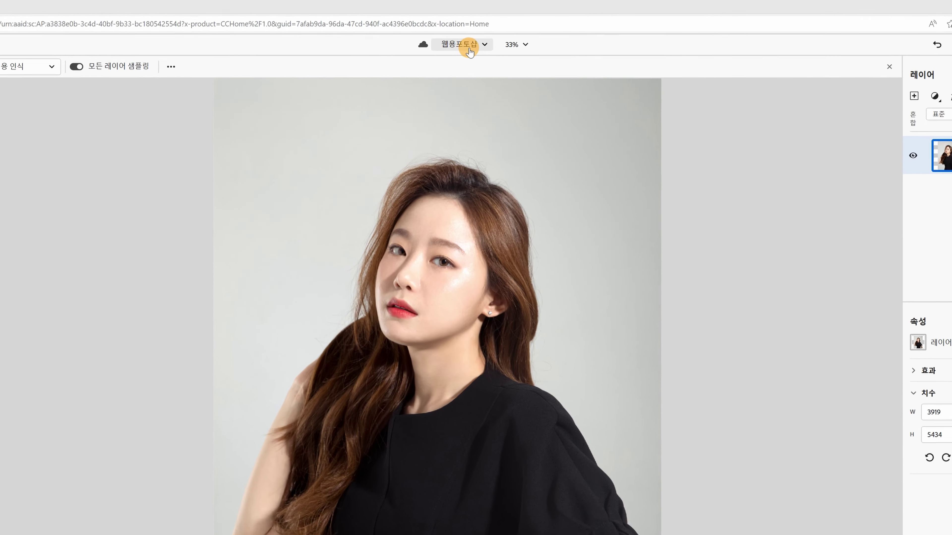
Step: Rename the document to '웹용포토샵 - 배경합성' from the title menu
{"action": "left_click", "coordinate": [466, 33]}
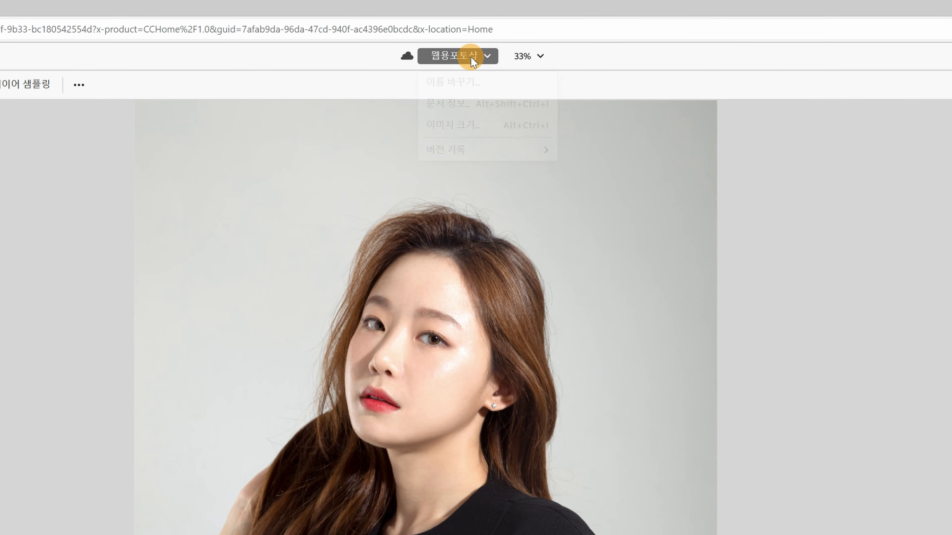
{"action": "left_click", "coordinate": [474, 81]}
{"action": "type", "text": "- 배경해"}
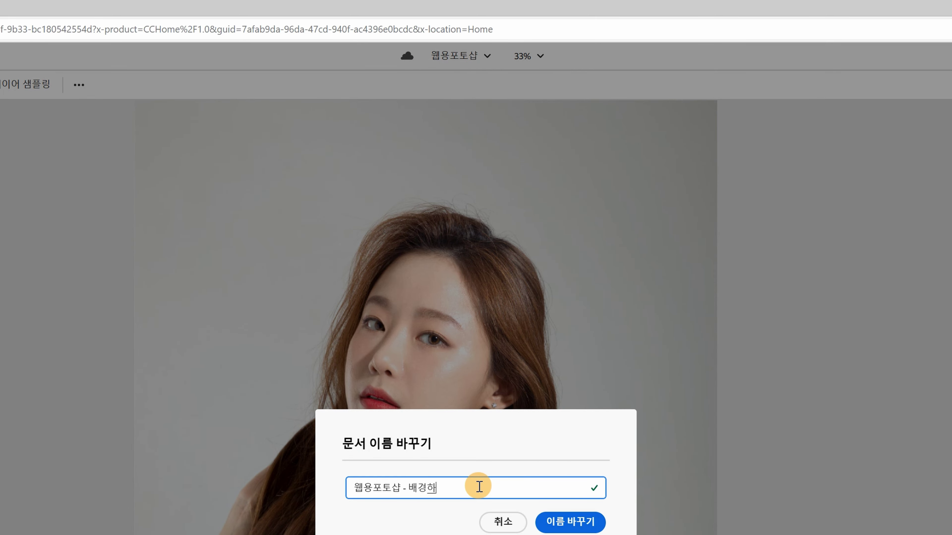
{"action": "type", "text": "합성"}
{"action": "left_click", "coordinate": [571, 522]}
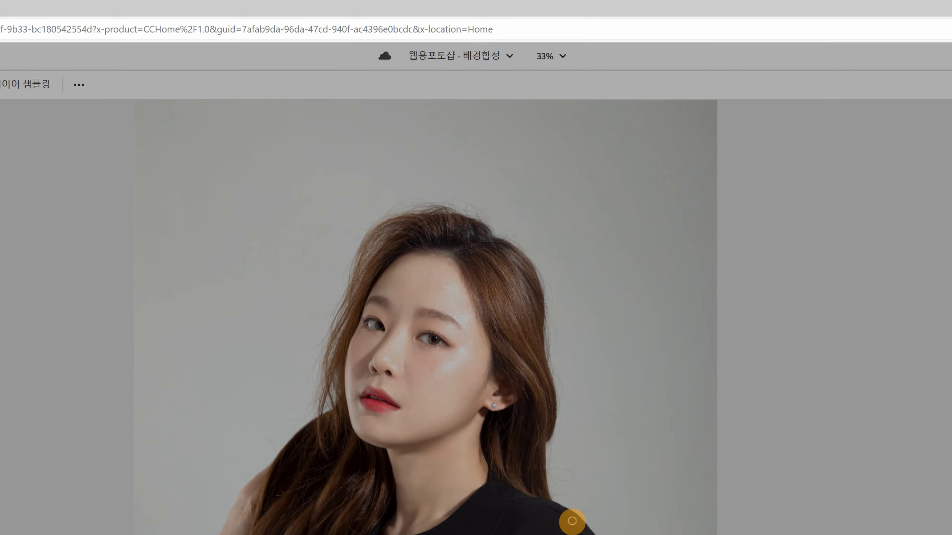
{"action": "left_click", "coordinate": [559, 56]}
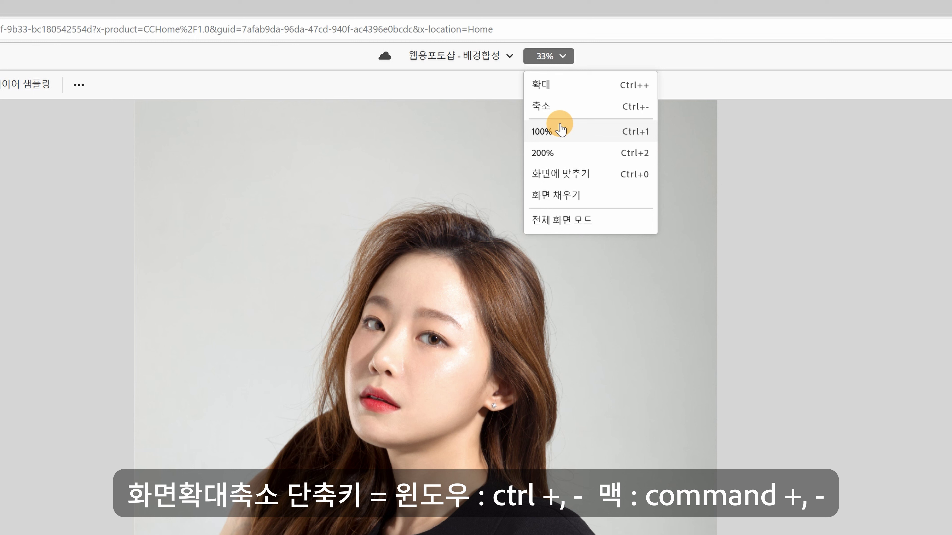
{"action": "left_click", "coordinate": [621, 209]}
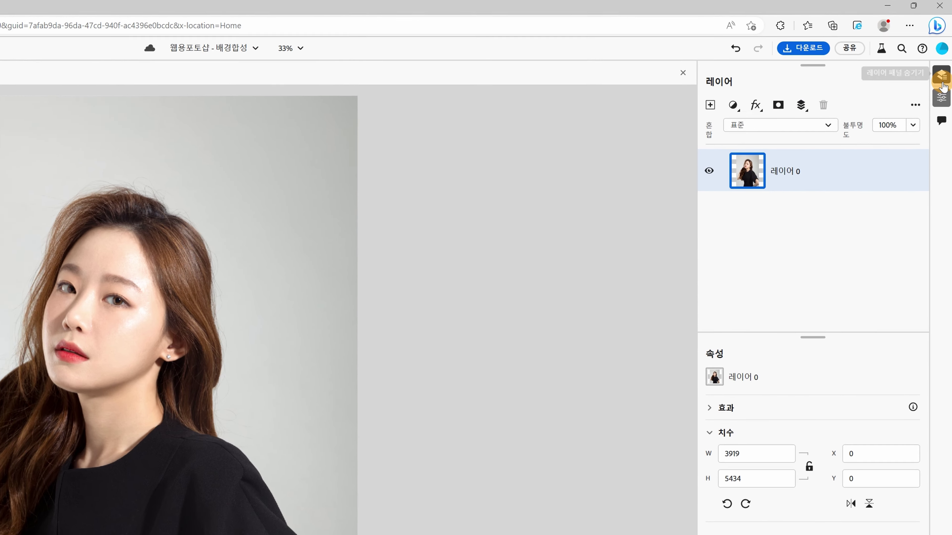
Step: Rename the layer 레이어 0 to 인물사진 in the Layers panel
{"action": "left_click", "coordinate": [944, 66]}
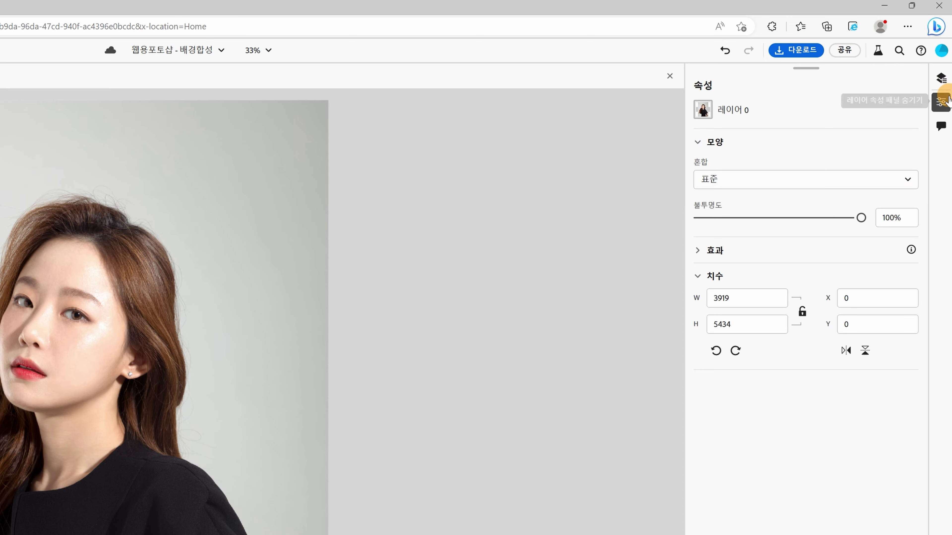
{"action": "left_click", "coordinate": [943, 109]}
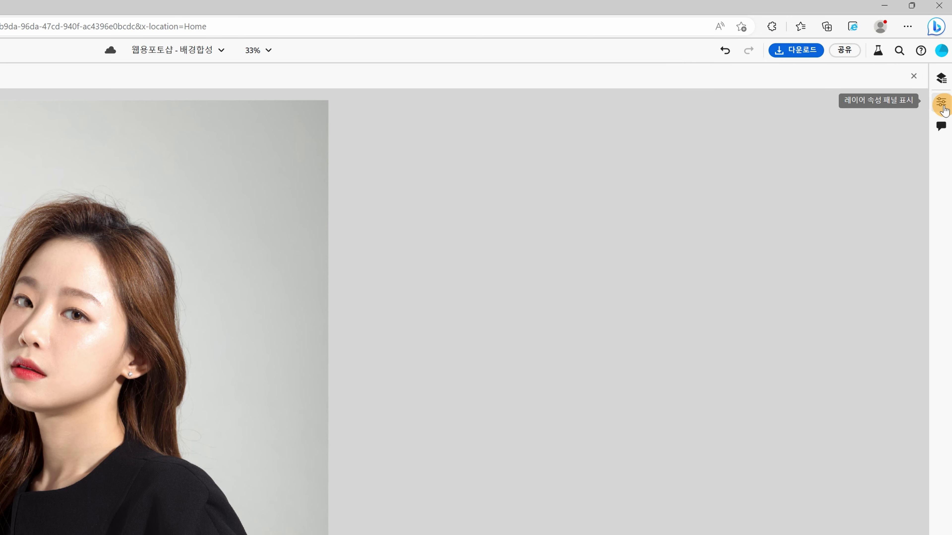
{"action": "left_click", "coordinate": [941, 79]}
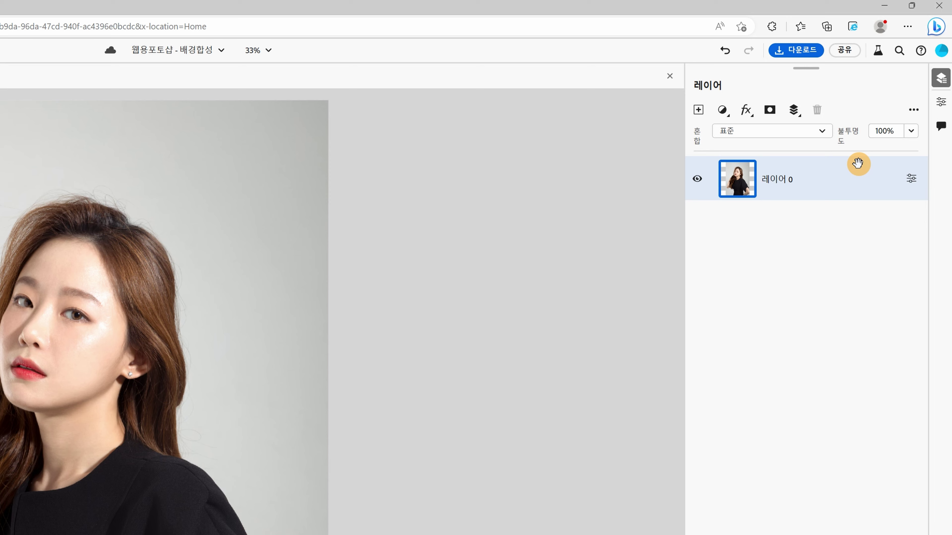
{"action": "double_click", "coordinate": [796, 178]}
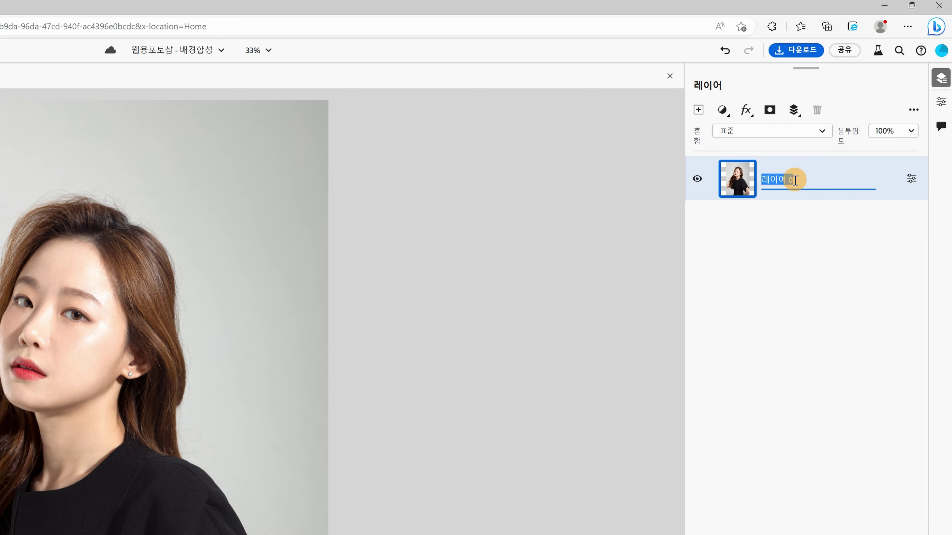
{"action": "type", "text": "레이어"}
{"action": "key", "text": "Return"}
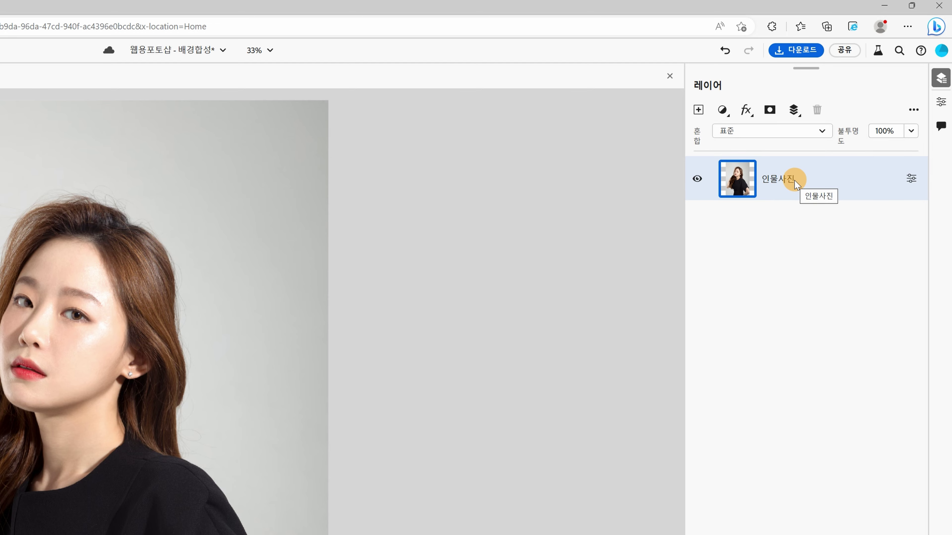
Step: Bring back the layer Properties panel and briefly check the Comments panel
{"action": "left_click", "coordinate": [939, 103]}
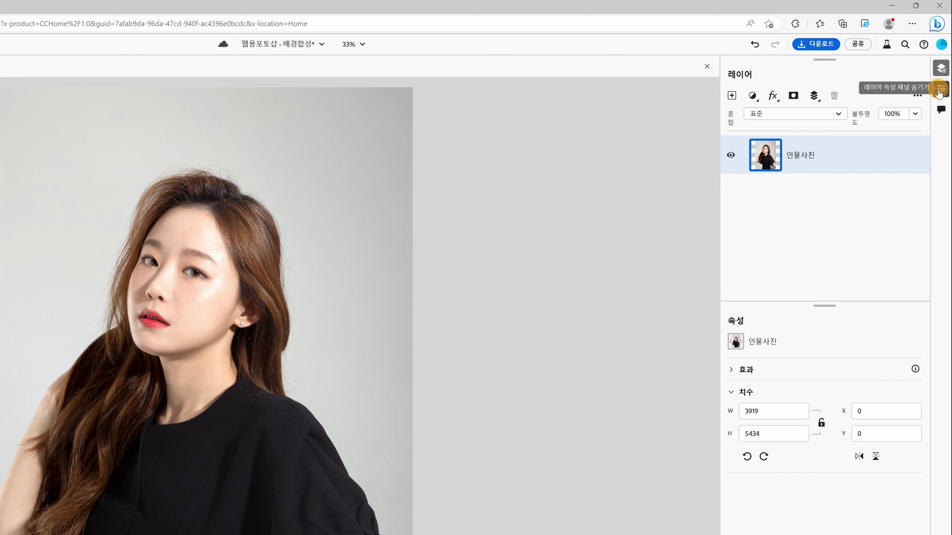
{"action": "left_click", "coordinate": [940, 110]}
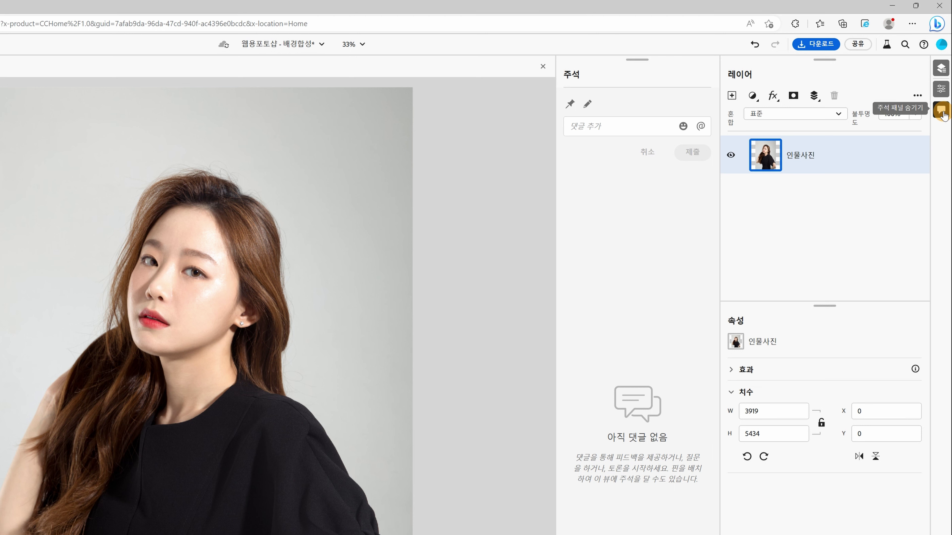
{"action": "left_click", "coordinate": [942, 112]}
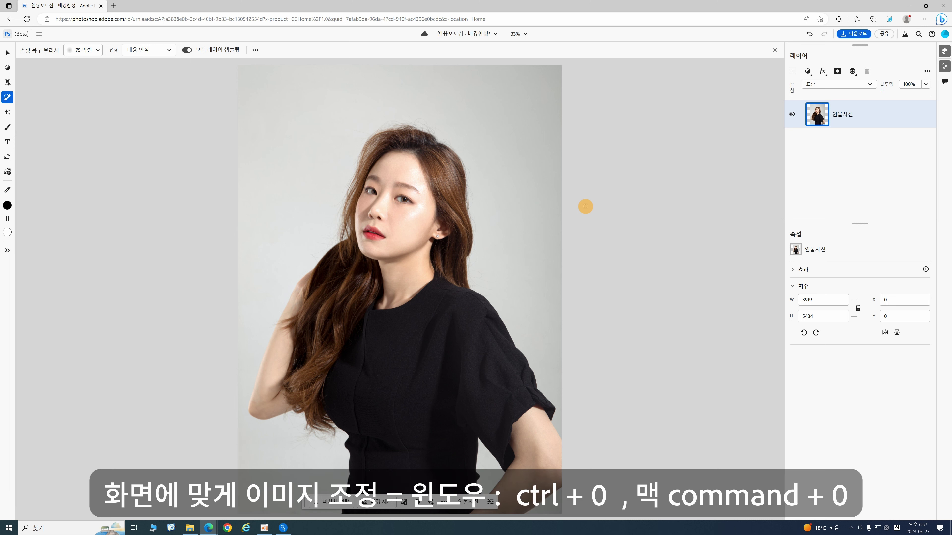
Step: Fit the image to the window and crop off the bottom, leaving a 3919 × 4962 canvas
{"action": "key", "text": "ctrl+0"}
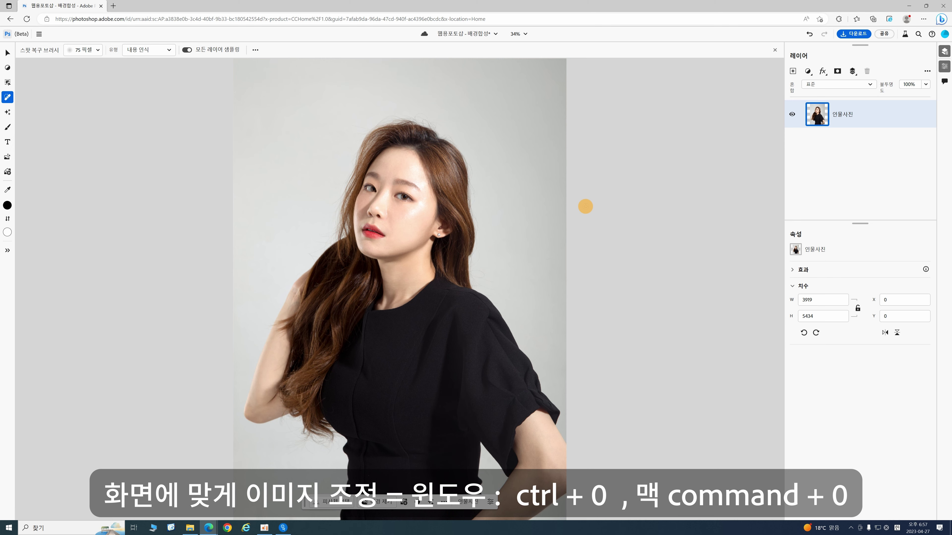
{"action": "key", "text": "v"}
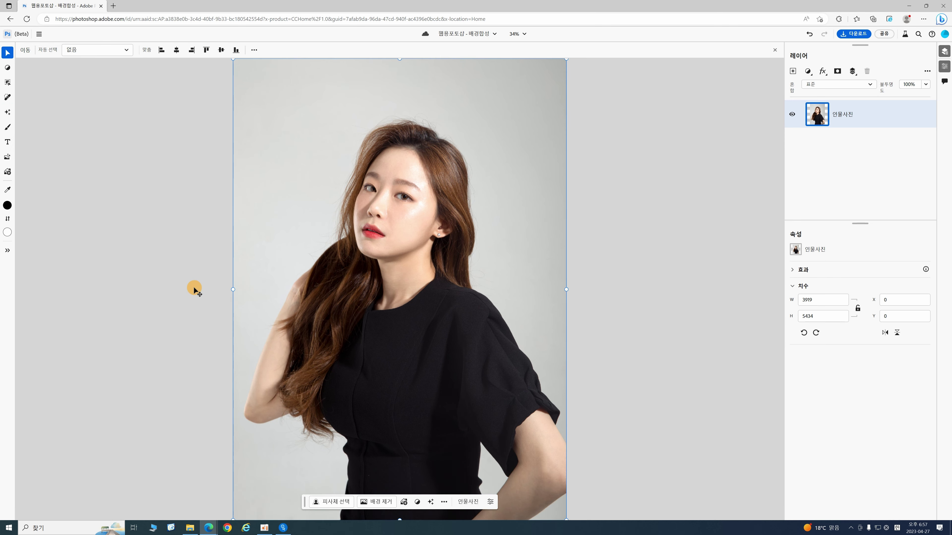
{"action": "left_click", "coordinate": [9, 77]}
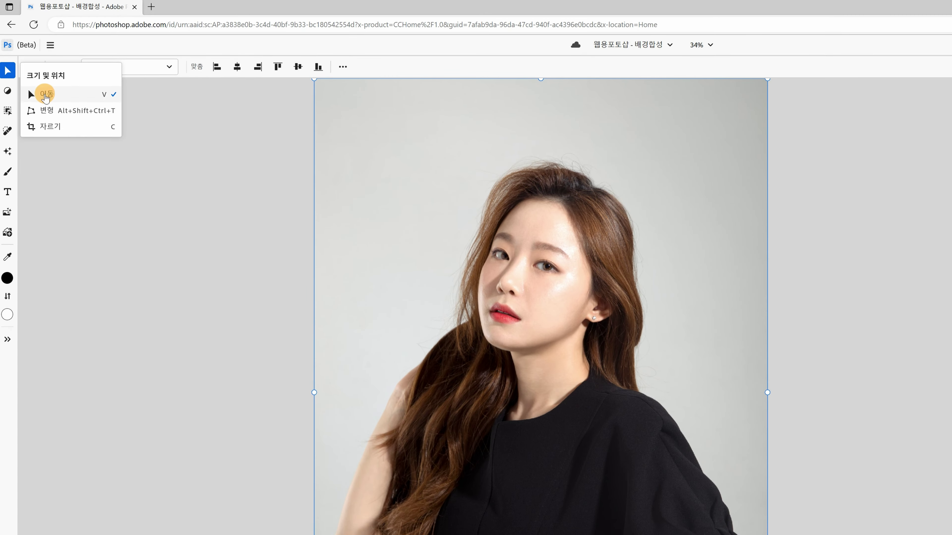
{"action": "left_click", "coordinate": [45, 128]}
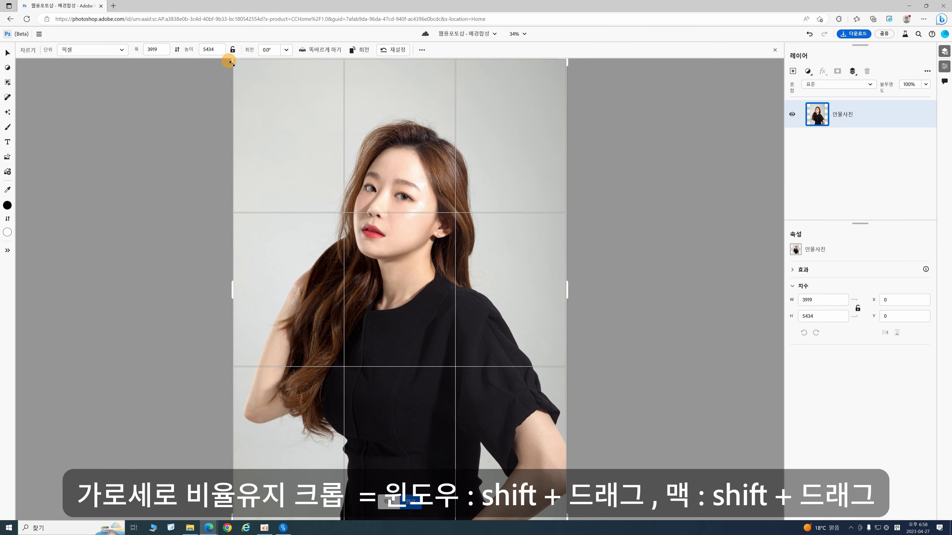
{"action": "left_click_drag", "start_coordinate": [230, 62], "coordinate": [251, 84]}
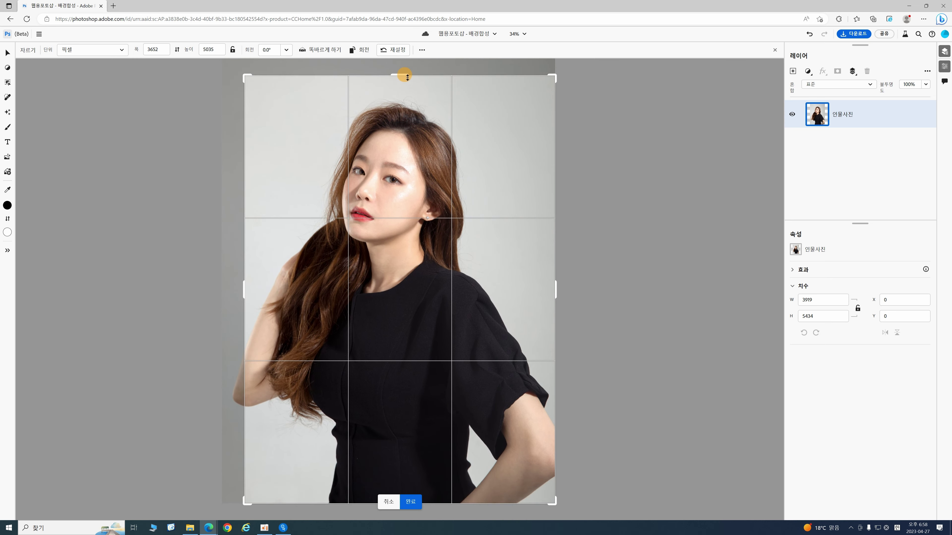
{"action": "left_click_drag", "start_coordinate": [408, 72], "coordinate": [401, 74]}
{"action": "left_click_drag", "start_coordinate": [244, 288], "coordinate": [245, 283]}
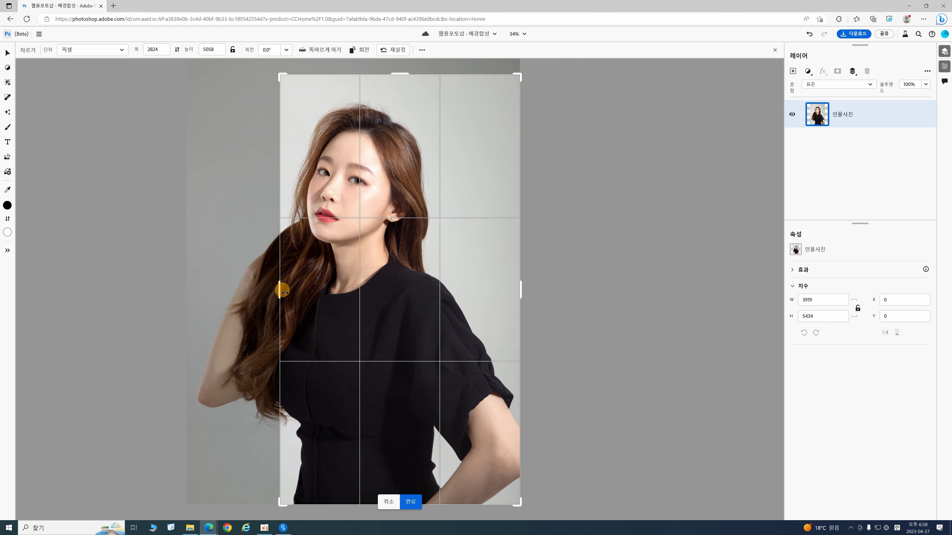
{"action": "mouse_move", "coordinate": [410, 504]}
{"action": "left_mouse_down"}
{"action": "mouse_move", "coordinate": [409, 517]}
{"action": "mouse_move", "coordinate": [409, 500]}
{"action": "left_mouse_up"}
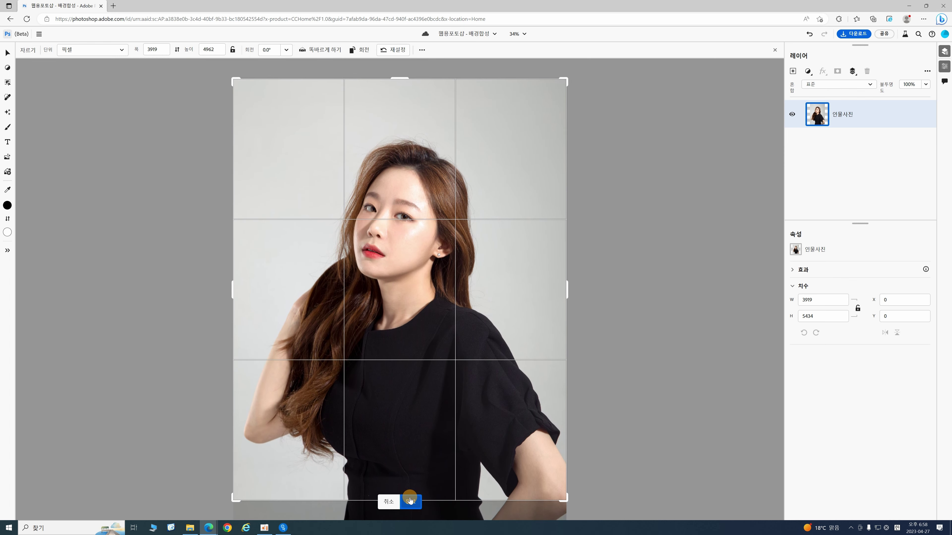
{"action": "left_click", "coordinate": [410, 501]}
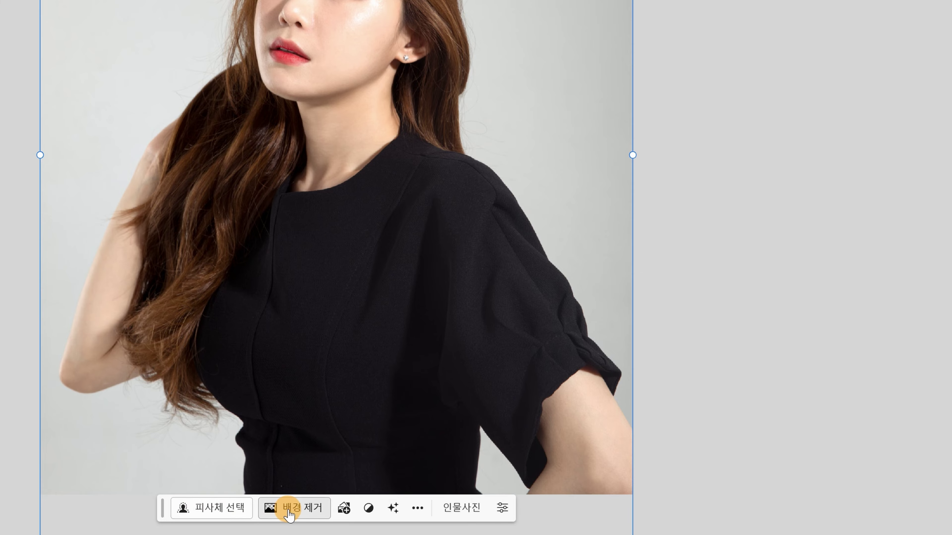
Step: Apply Remove Background to the 인물사진 portrait layer
{"action": "left_click", "coordinate": [290, 508]}
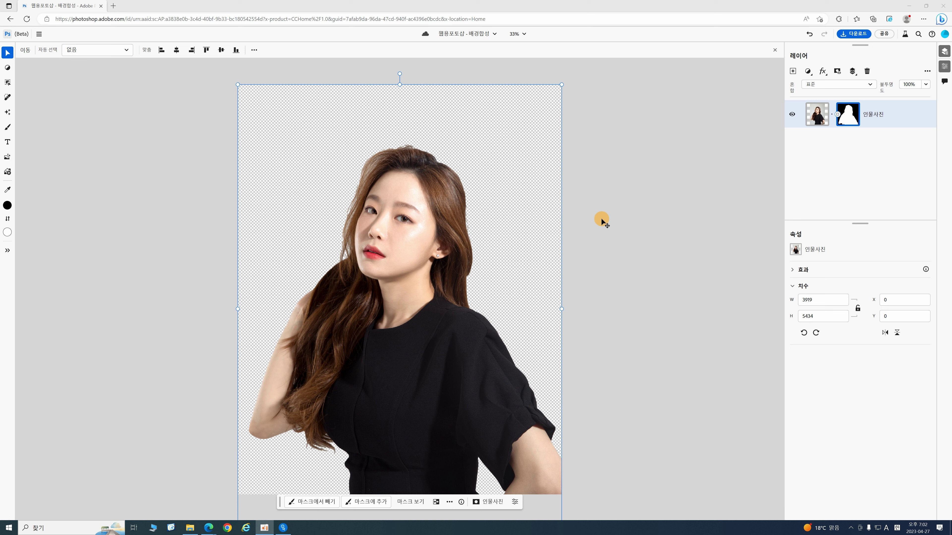
{"action": "key", "text": "alt+Tab"}
Step: Drop the city photo 265A8511 onto the canvas and move its layer below 인물사진
{"action": "left_click_drag", "start_coordinate": [739, 313], "coordinate": [390, 240]}
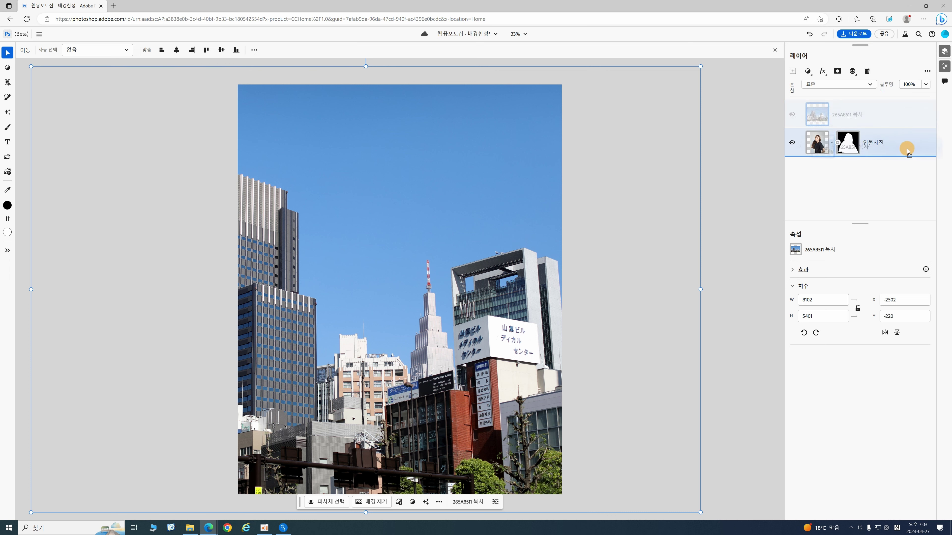
{"action": "left_click_drag", "start_coordinate": [901, 115], "coordinate": [907, 148]}
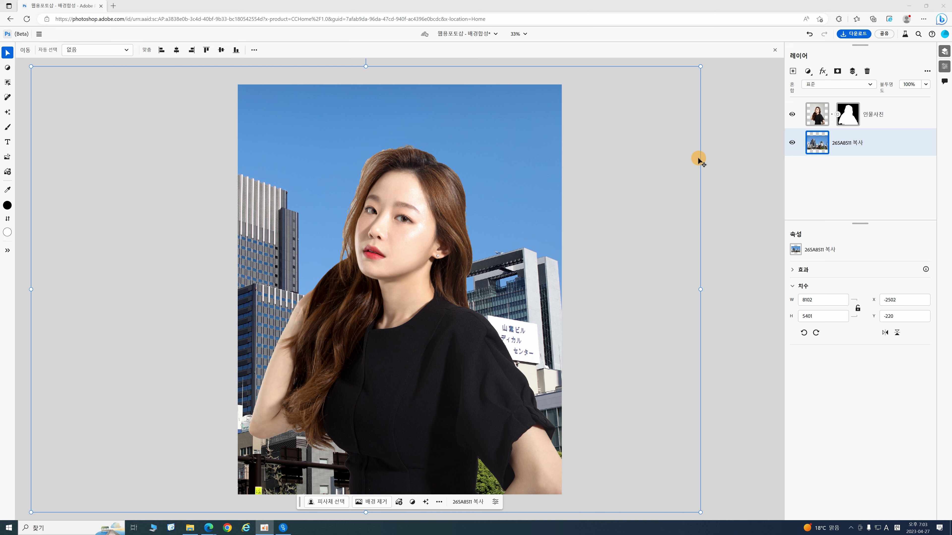
Step: Flip the 인물사진 layer horizontally and drag the woman down and to the left
{"action": "left_click", "coordinate": [904, 113]}
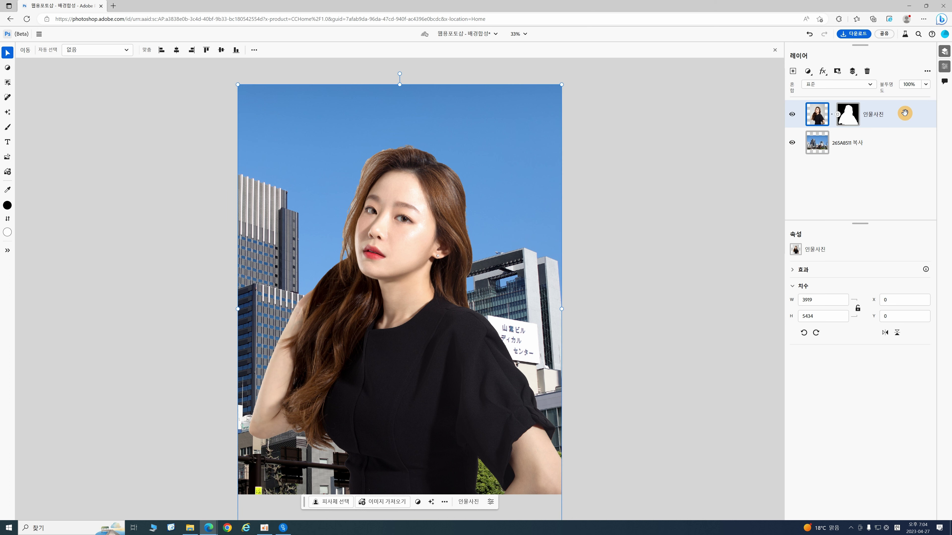
{"action": "left_click", "coordinate": [885, 333]}
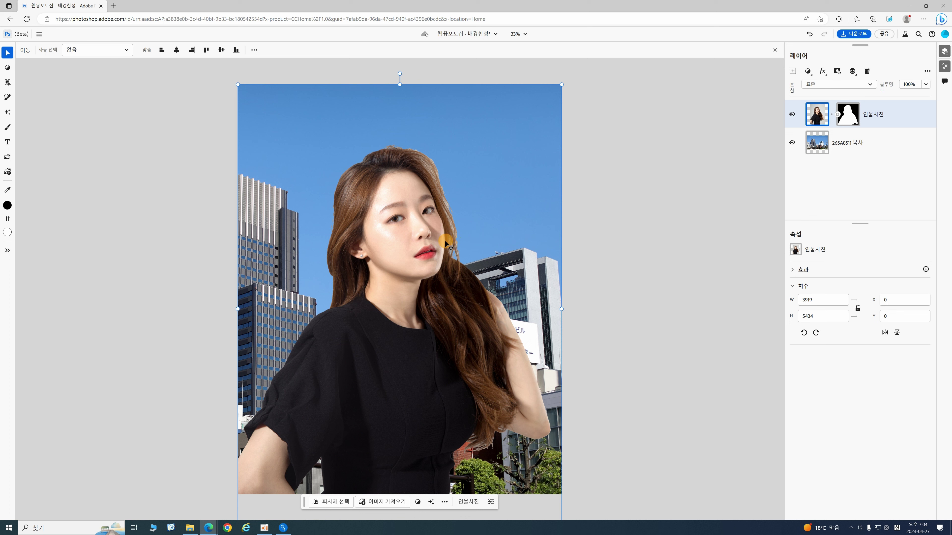
{"action": "left_click_drag", "start_coordinate": [445, 240], "coordinate": [407, 260]}
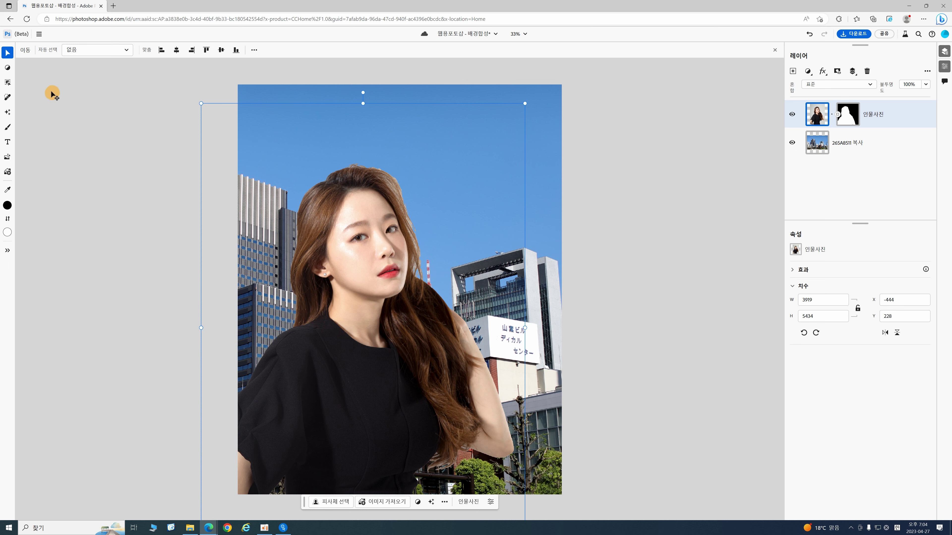
Step: Try a flip in the Transform tool, undo it, then select the city background layer
{"action": "left_click", "coordinate": [8, 53]}
{"action": "left_click", "coordinate": [36, 83]}
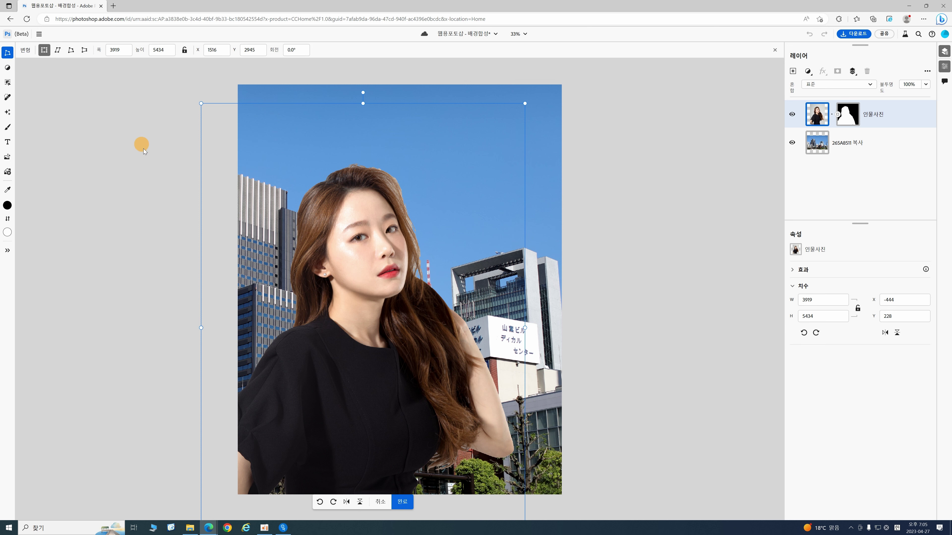
{"action": "left_click", "coordinate": [347, 504]}
{"action": "left_click", "coordinate": [347, 503]}
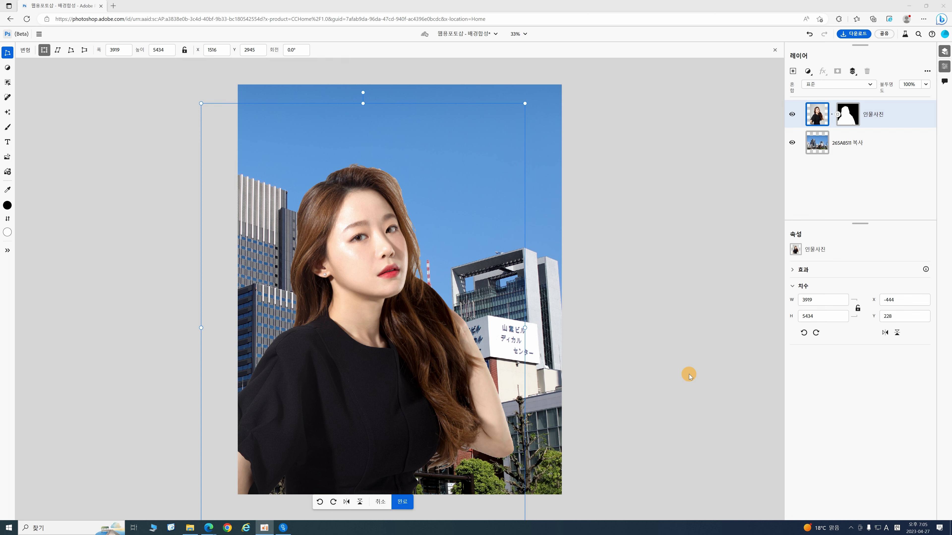
{"action": "left_click", "coordinate": [891, 142]}
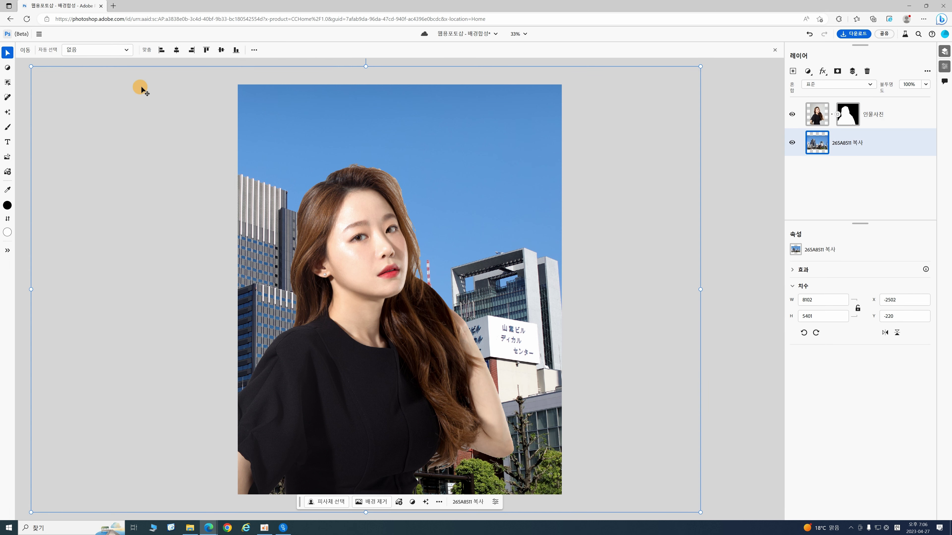
Step: Apply a 23.2 Gaussian blur to the 265A8511 city background layer
{"action": "left_click", "coordinate": [7, 68]}
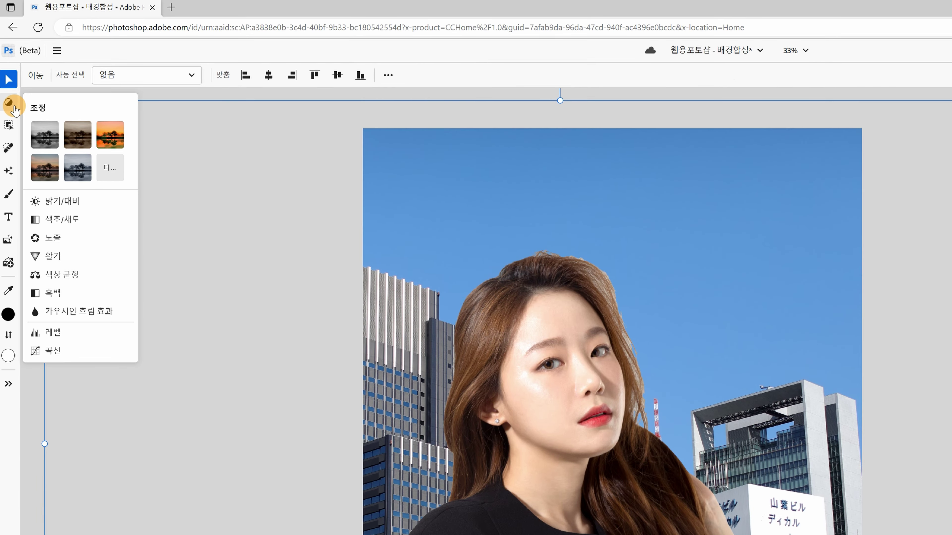
{"action": "left_click", "coordinate": [52, 311]}
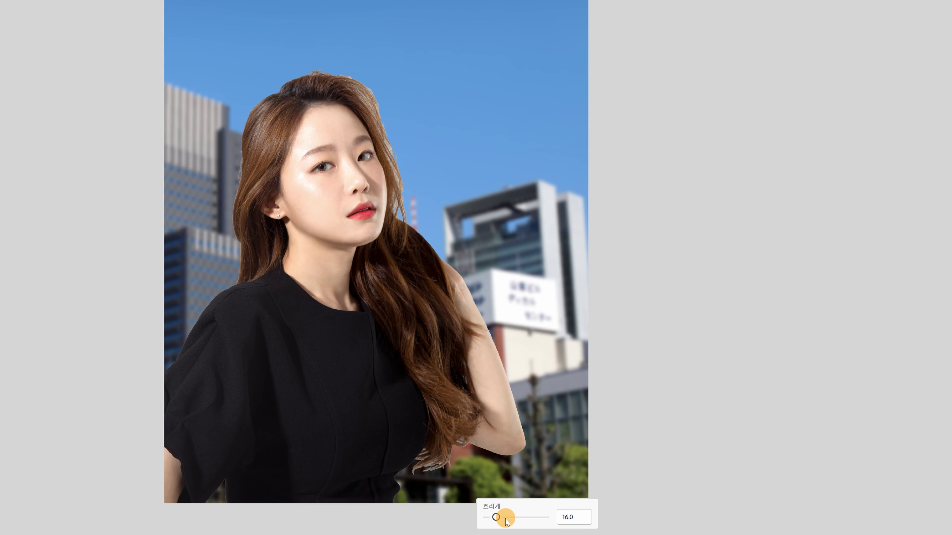
{"action": "left_click_drag", "start_coordinate": [496, 518], "coordinate": [500, 519]}
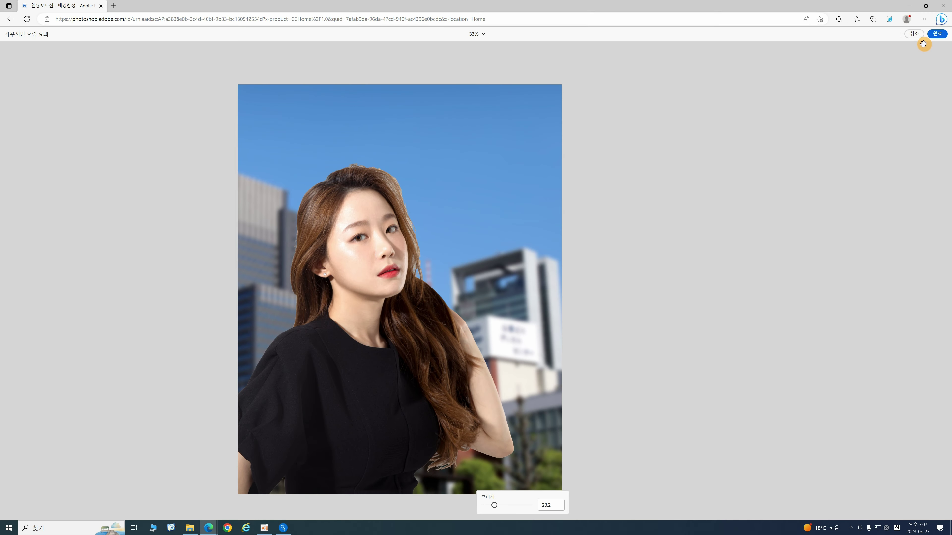
{"action": "left_click", "coordinate": [943, 38]}
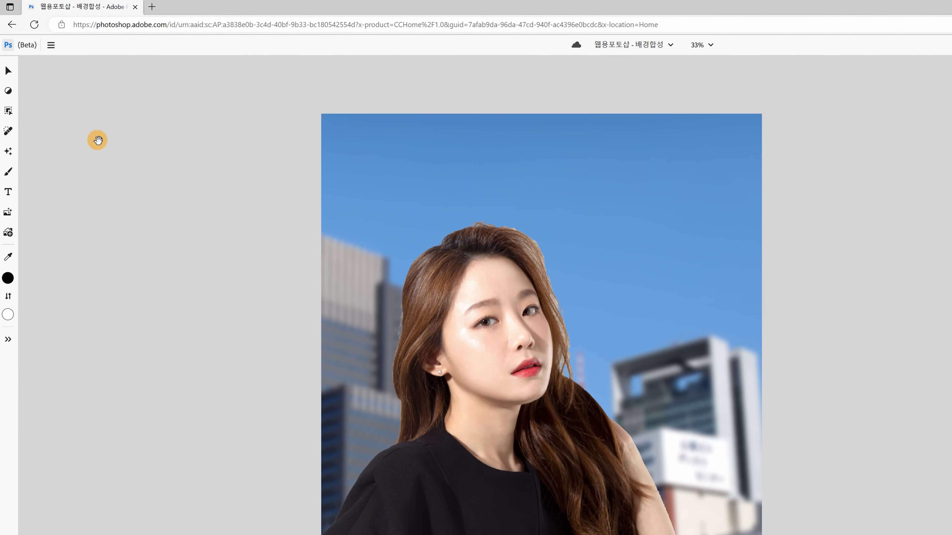
Step: Add a Brightness/Contrast layer to the portrait with brightness -7 and contrast -5
{"action": "left_click", "coordinate": [7, 68]}
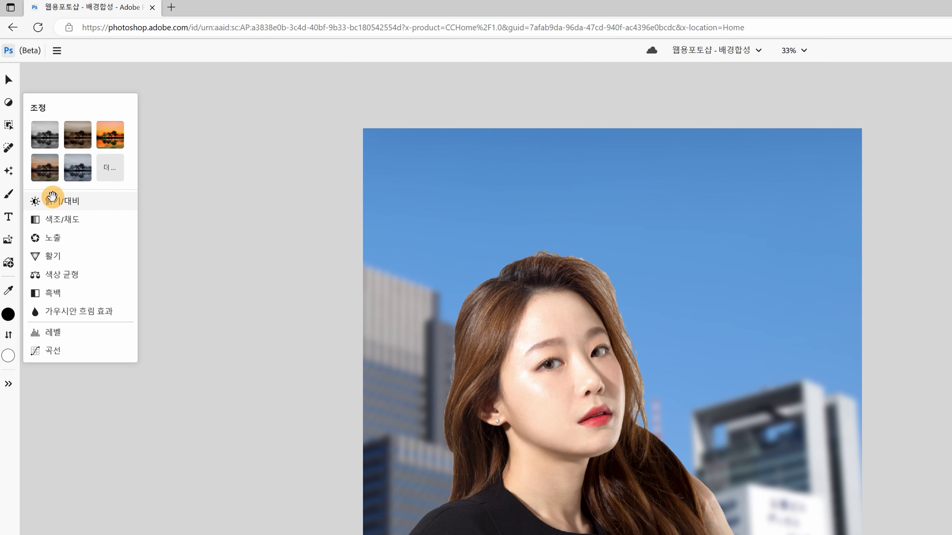
{"action": "left_click", "coordinate": [52, 200]}
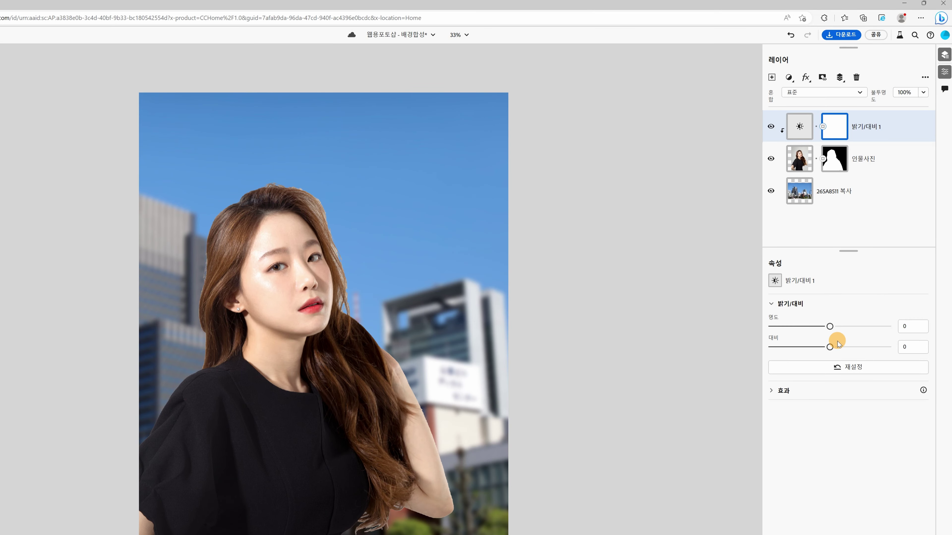
{"action": "left_click", "coordinate": [830, 327]}
{"action": "left_click_drag", "start_coordinate": [830, 327], "coordinate": [824, 349]}
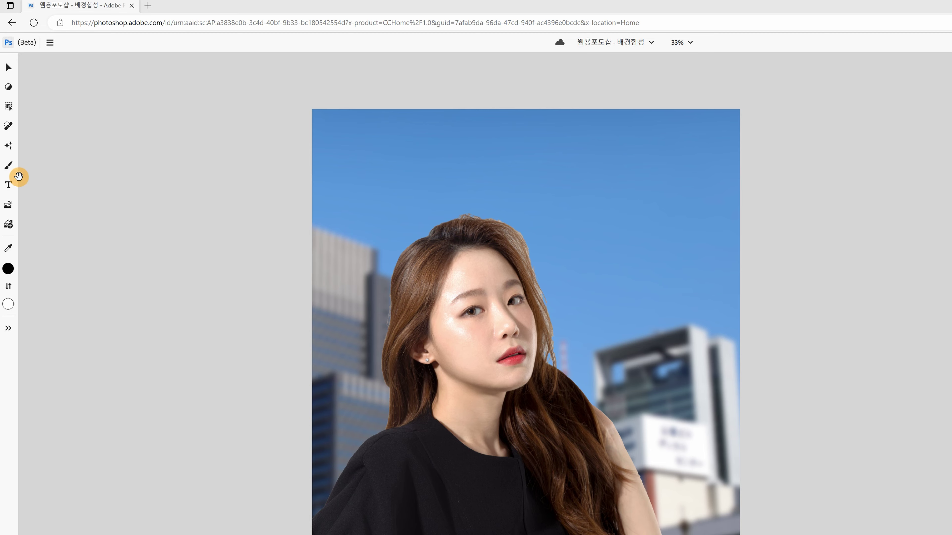
Step: Add a 'Fashion Icon' text title across the top in 128 pt Ambroise Std
{"action": "left_click", "coordinate": [4, 184]}
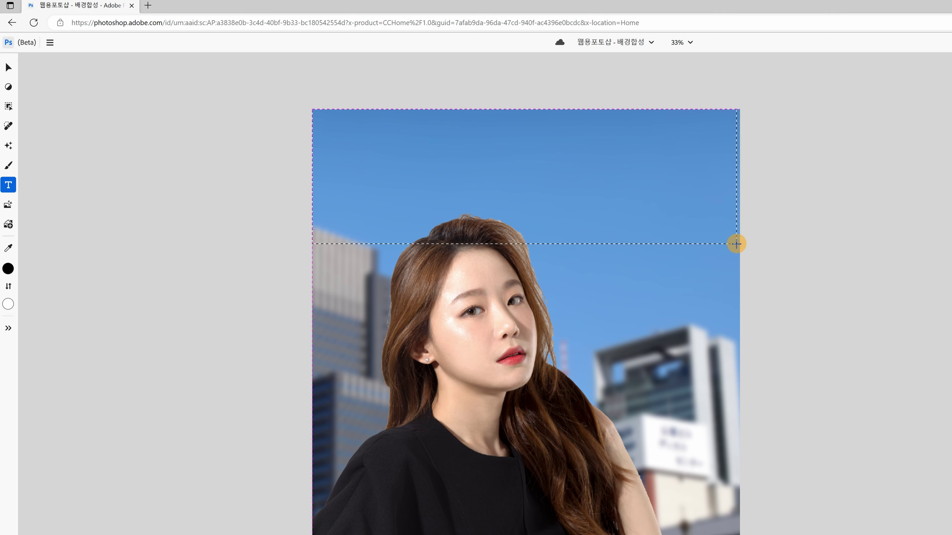
{"action": "left_click_drag", "start_coordinate": [739, 245], "coordinate": [740, 244]}
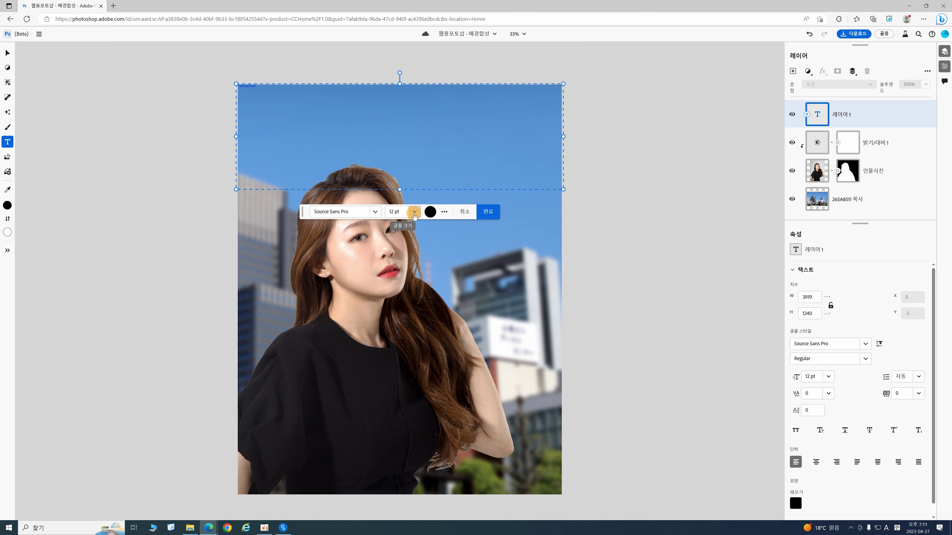
{"action": "left_click", "coordinate": [415, 213]}
{"action": "left_click", "coordinate": [399, 413]}
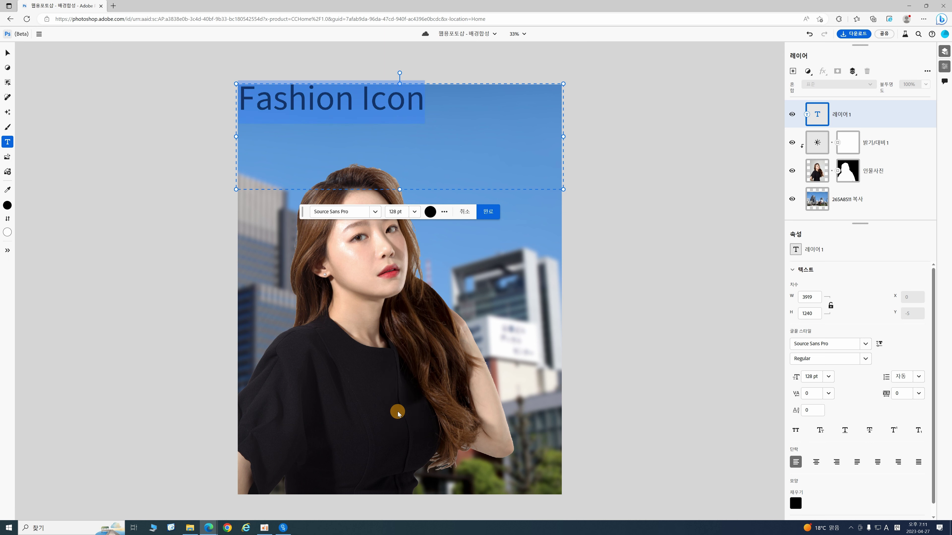
{"action": "left_click", "coordinate": [375, 212]}
{"action": "left_click", "coordinate": [296, 250]}
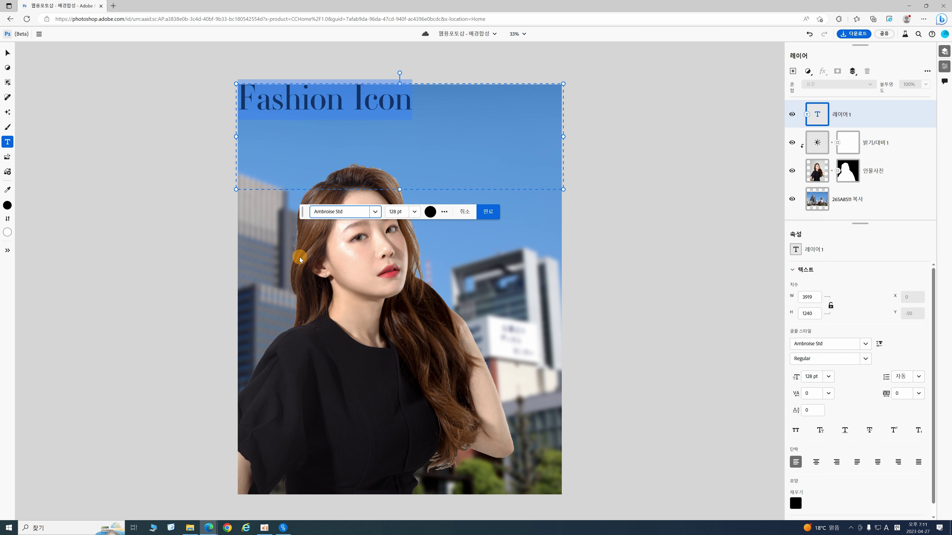
Step: Move the title down toward her head and place its layer below 인물사진
{"action": "left_click", "coordinate": [7, 52]}
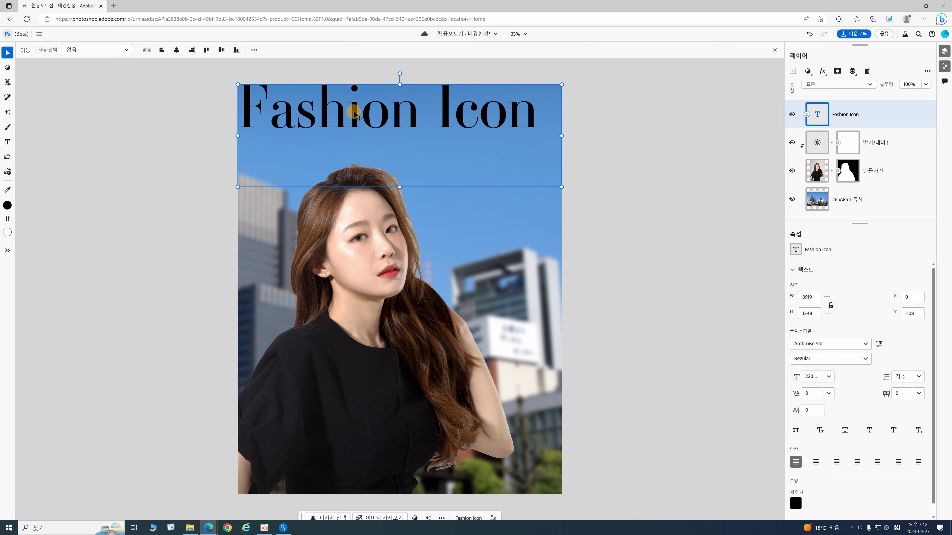
{"action": "left_click_drag", "start_coordinate": [354, 112], "coordinate": [372, 169]}
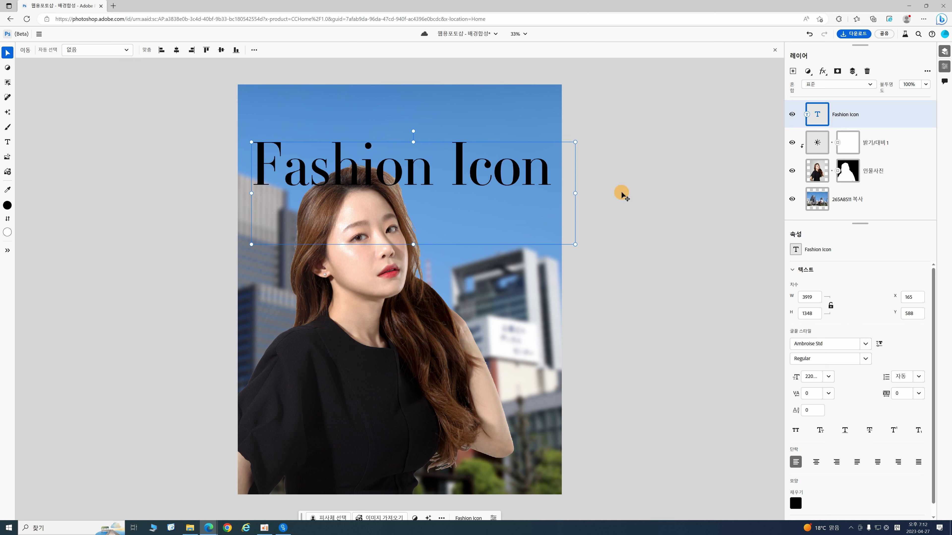
{"action": "left_click_drag", "start_coordinate": [907, 106], "coordinate": [901, 178]}
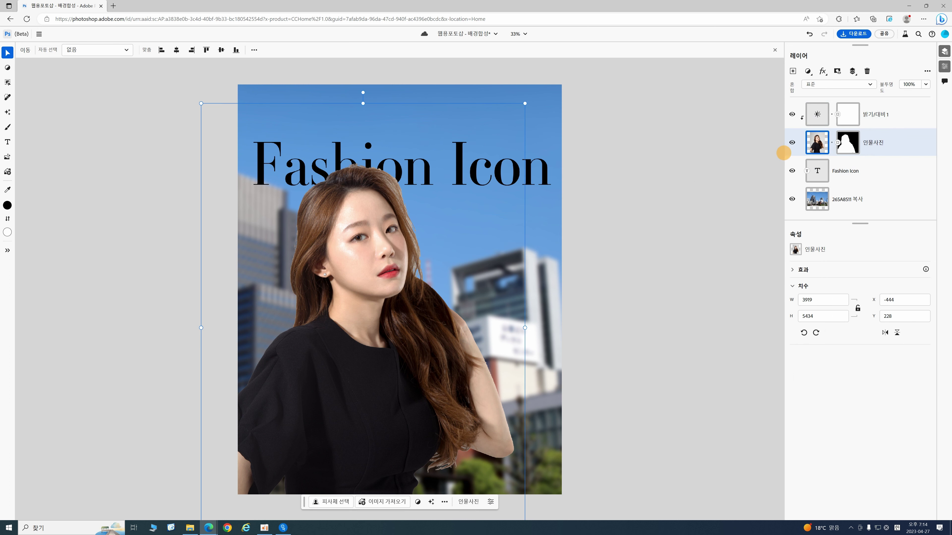
{"action": "left_click", "coordinate": [792, 143]}
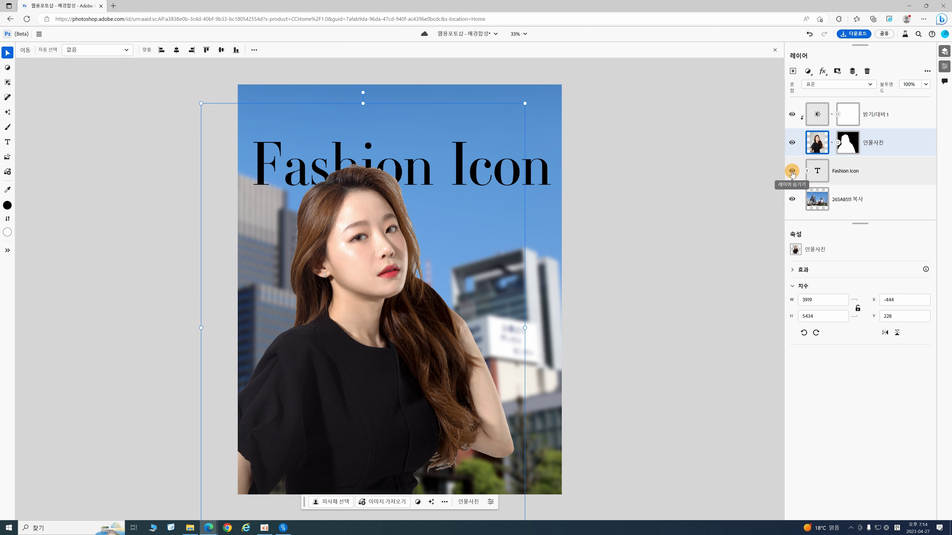
{"action": "left_click", "coordinate": [791, 171]}
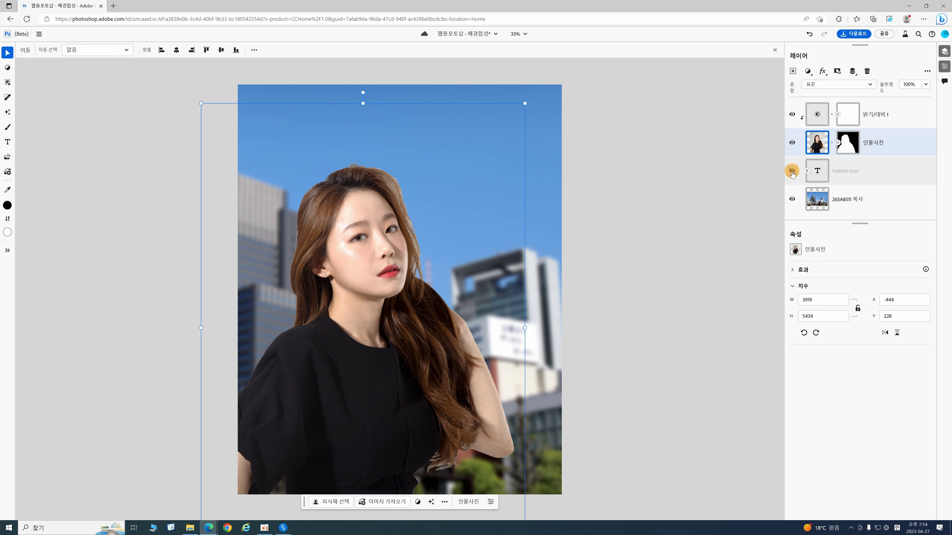
{"action": "left_click", "coordinate": [810, 35]}
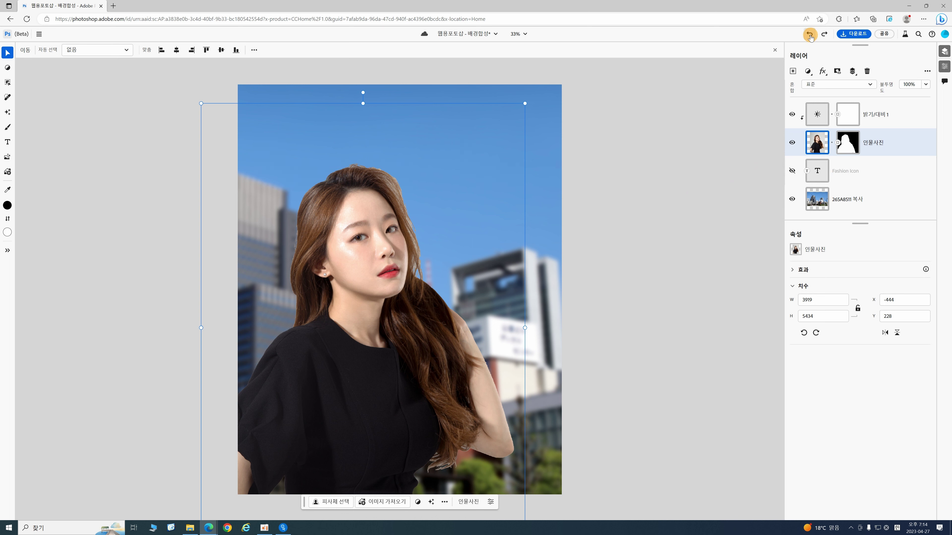
{"action": "left_click", "coordinate": [823, 35]}
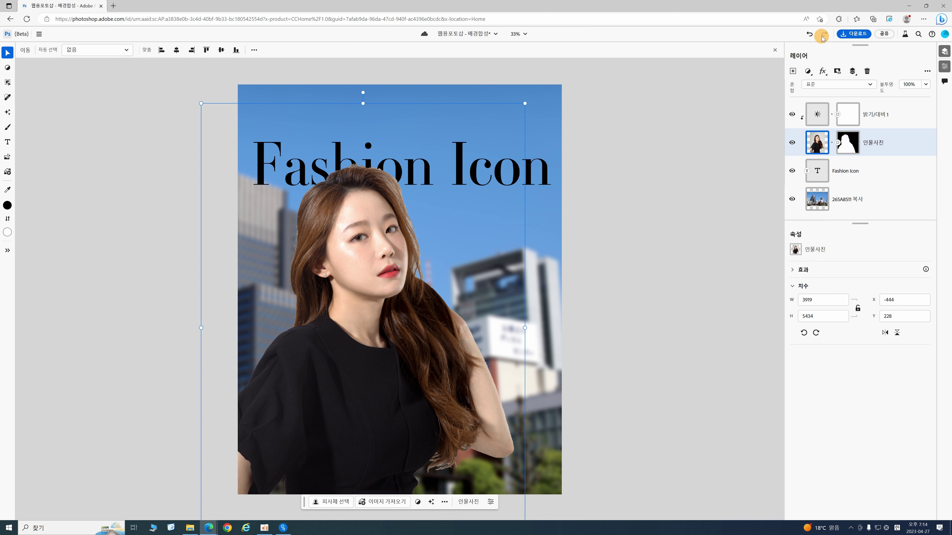
Step: Download the Fashion Icon composite, checking the JPEG format in the Save As dialog
{"action": "left_click", "coordinate": [854, 35]}
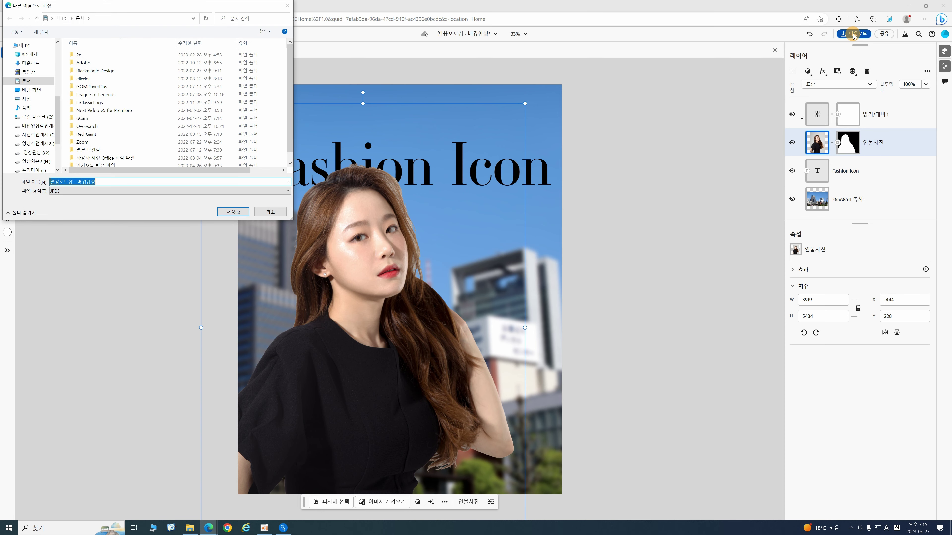
{"action": "left_click", "coordinate": [282, 192]}
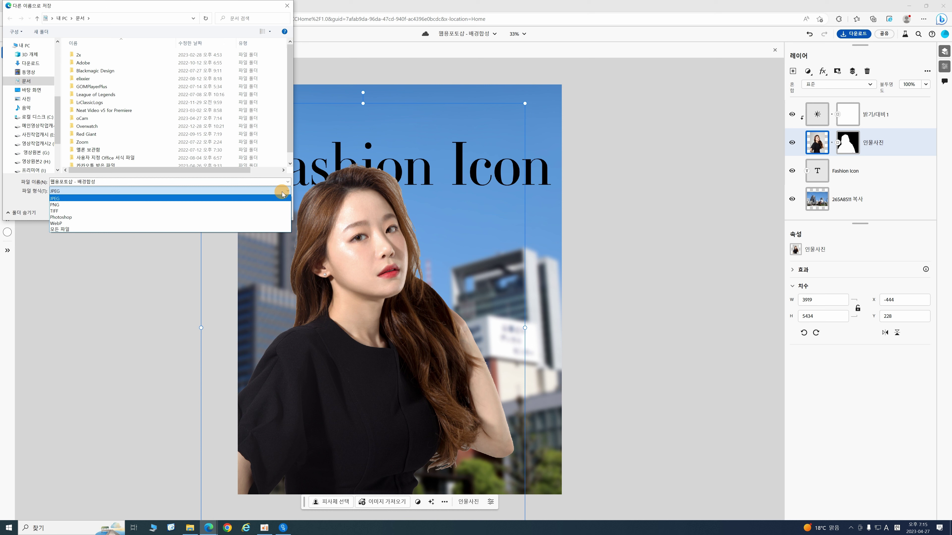
{"action": "key", "text": "Escape"}
{"action": "key", "text": "Escape"}
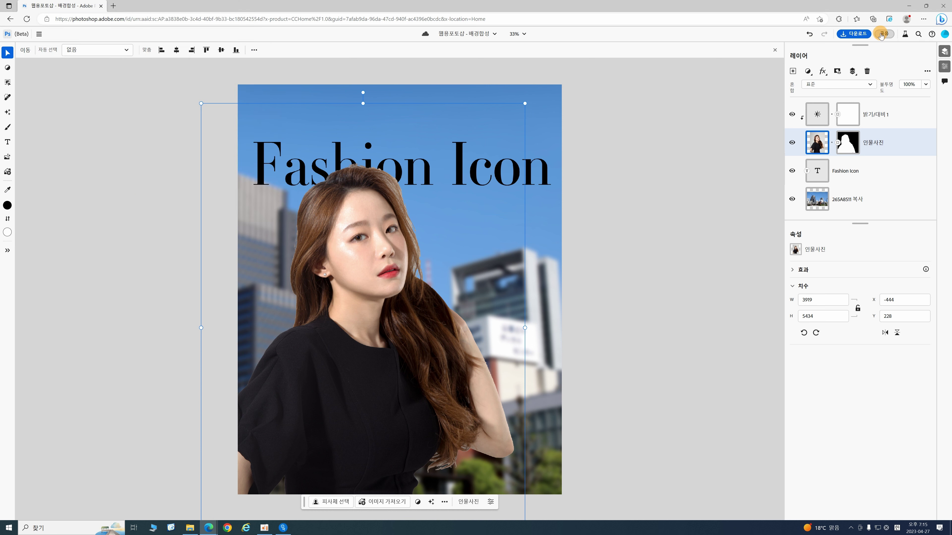
{"action": "left_click", "coordinate": [882, 36]}
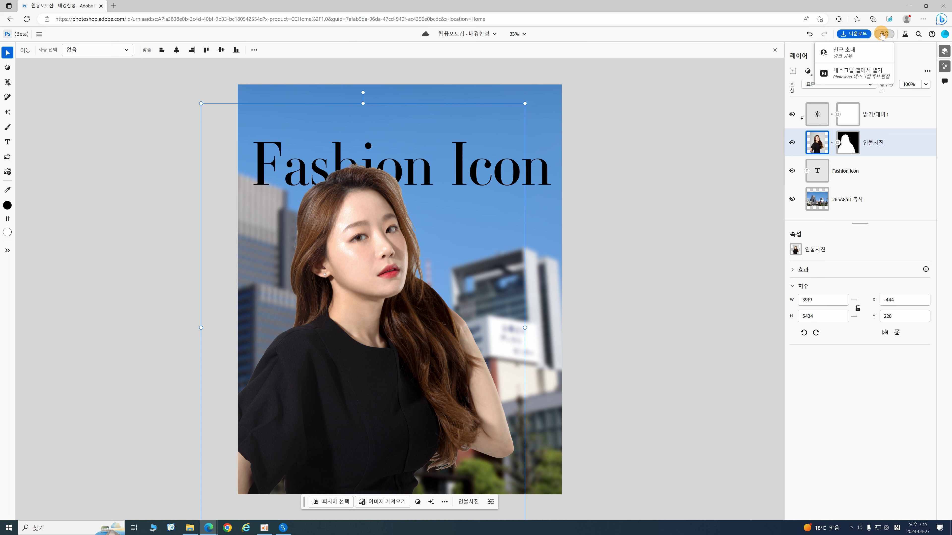
{"action": "left_click", "coordinate": [944, 80]}
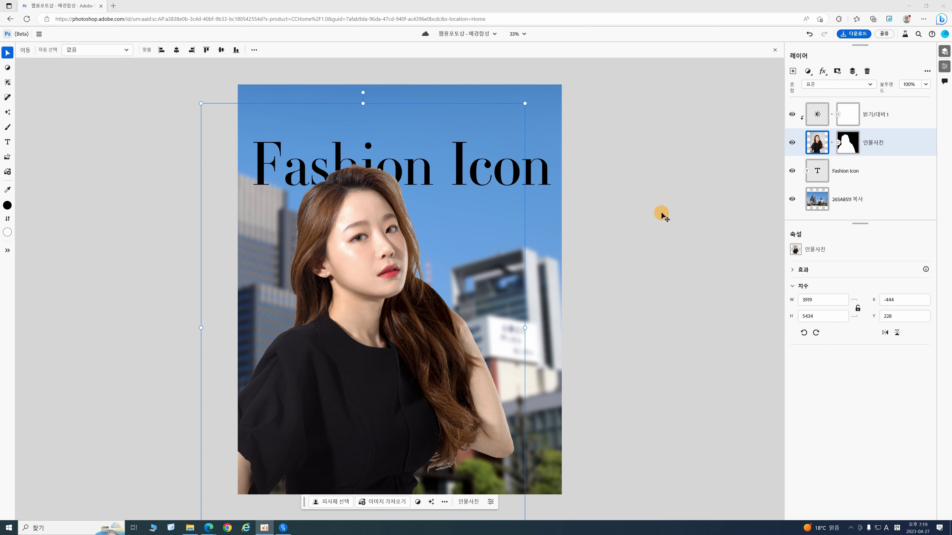
{"action": "left_click", "coordinate": [906, 34]}
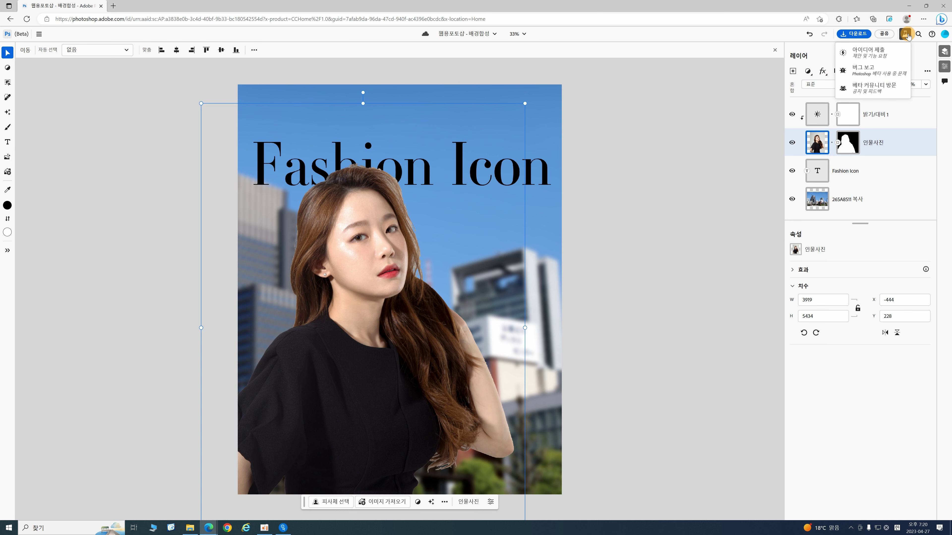